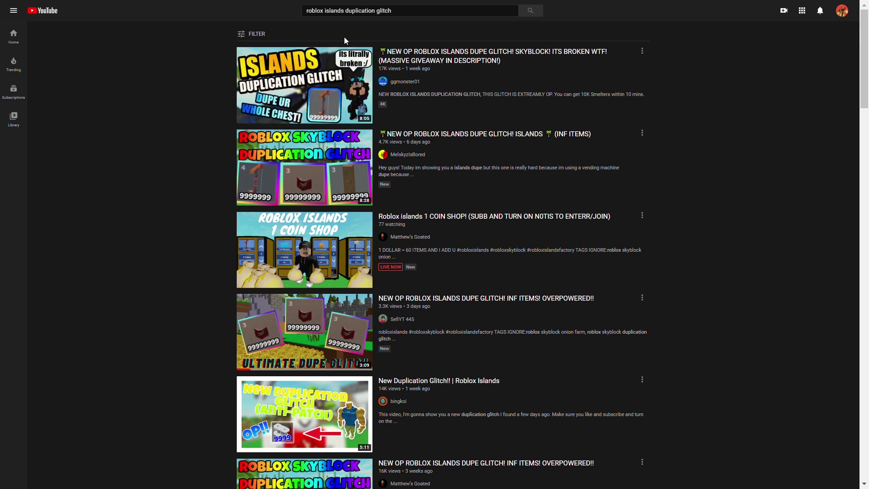
Step: Open the Skyblock dupe glitch video, mute it, and skip ahead
left_click(486, 60)
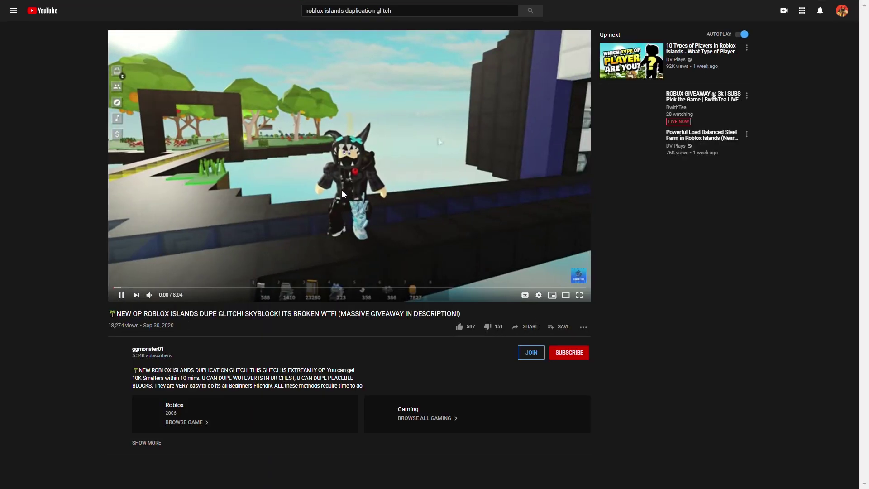
left_click(381, 229)
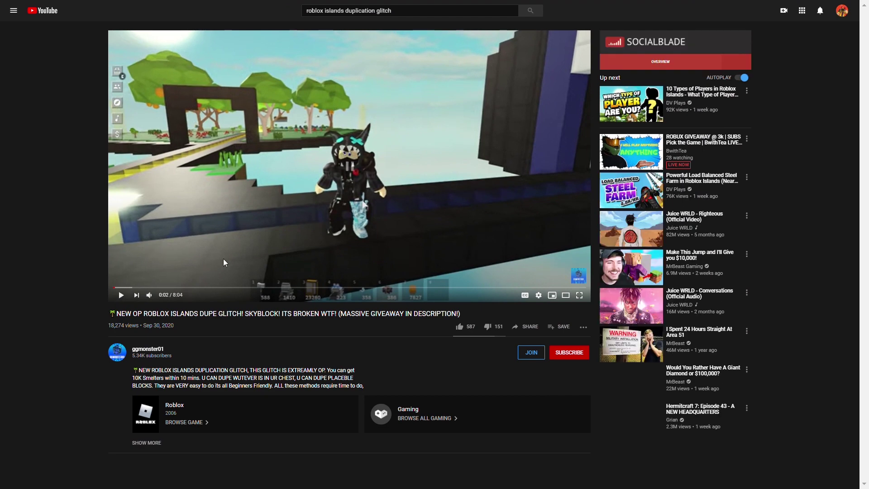
left_click(151, 294)
left_click(211, 220)
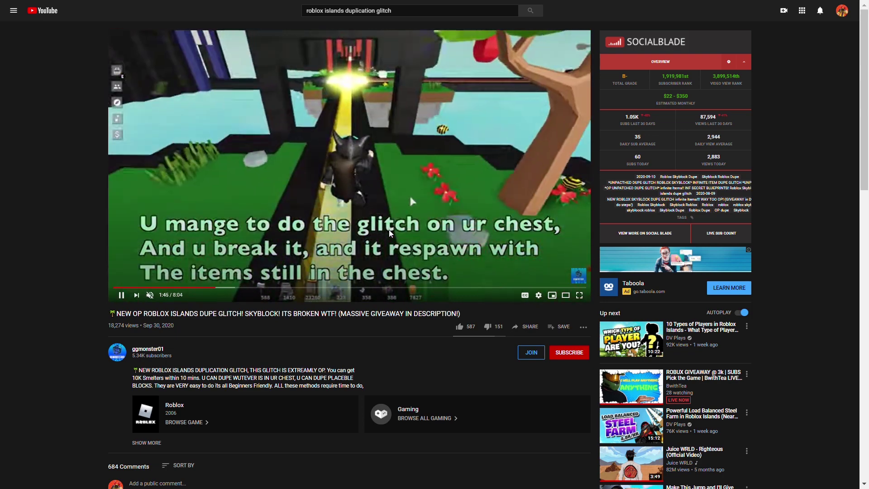
key("Right")
key("Right")
key("Right")
key("Right")
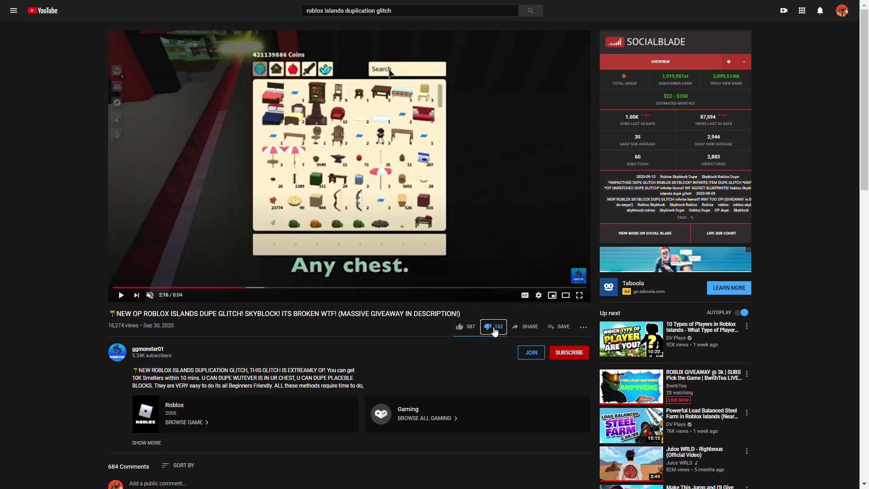
scroll(408, 340, "down", 3)
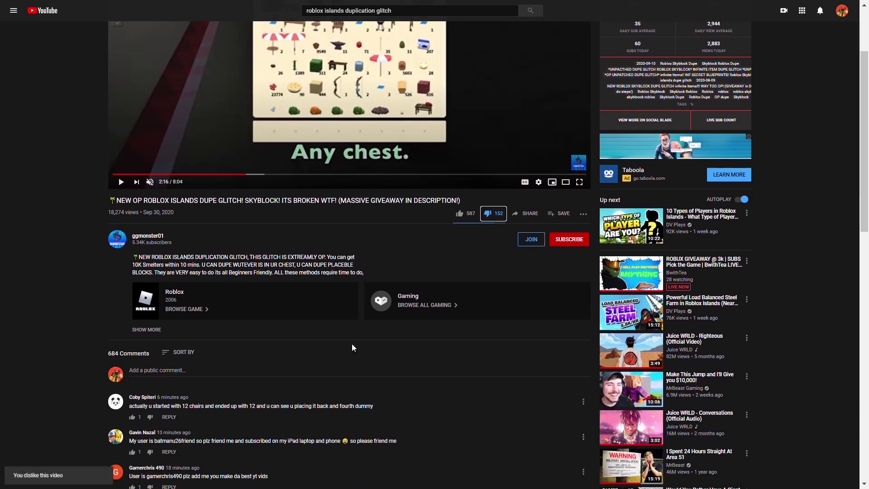
scroll(271, 305, "down", 2)
Step: Post the comment 'bro quit duping' and return to the search results
left_click(187, 256)
type("bro")
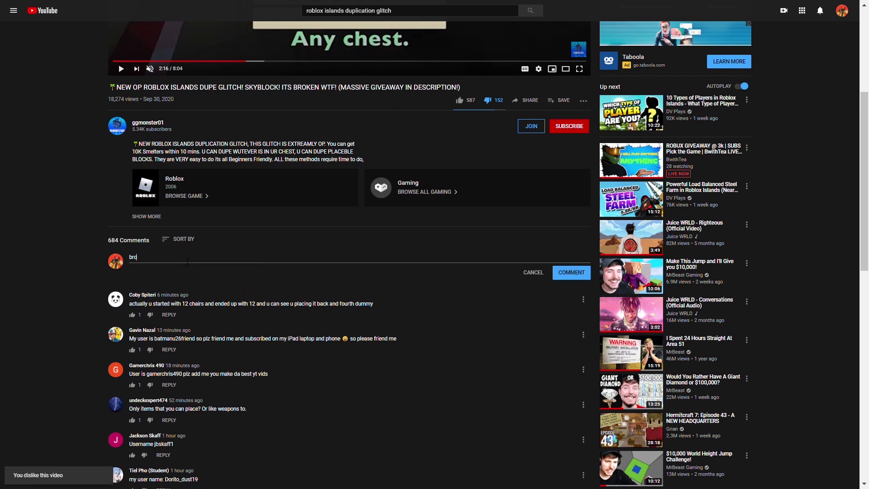
type("ing")
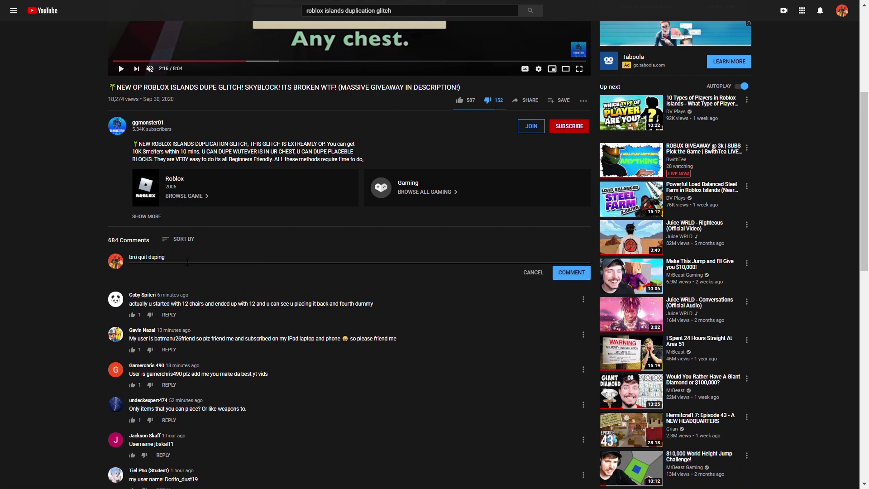
left_click(574, 272)
scroll(216, 159, "up", 4)
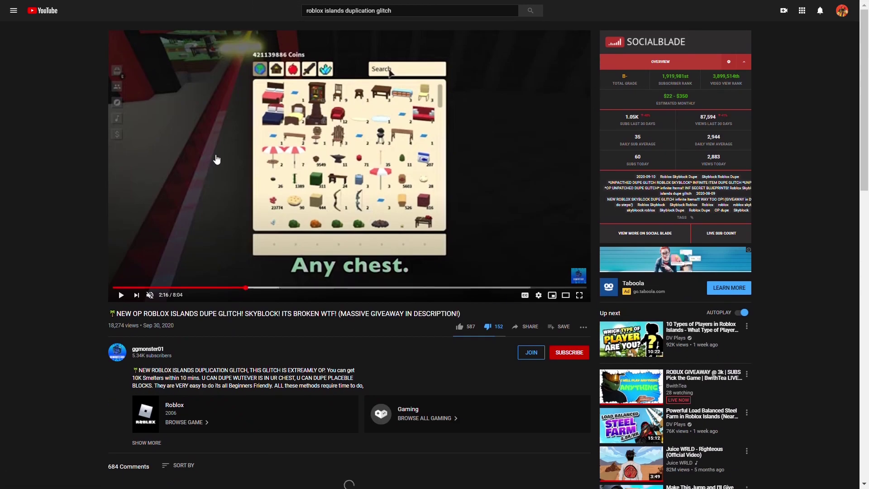
key("alt+Left")
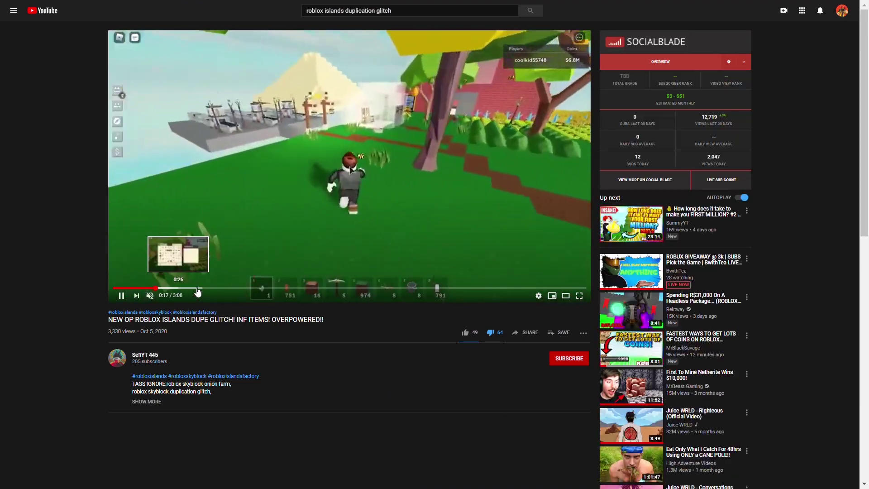
Step: Jump the INF ITEMS dupe glitch video ahead to around 2:16
left_click_drag(159, 291, 383, 290)
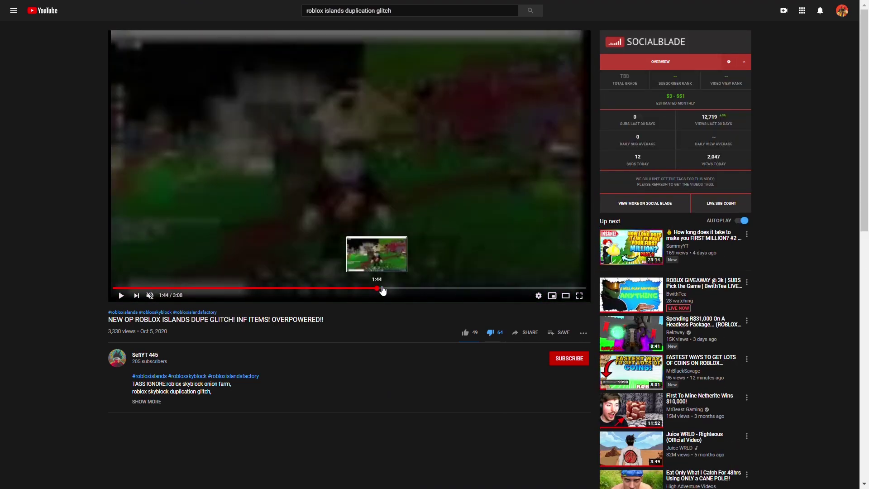
left_click_drag(415, 289, 355, 293)
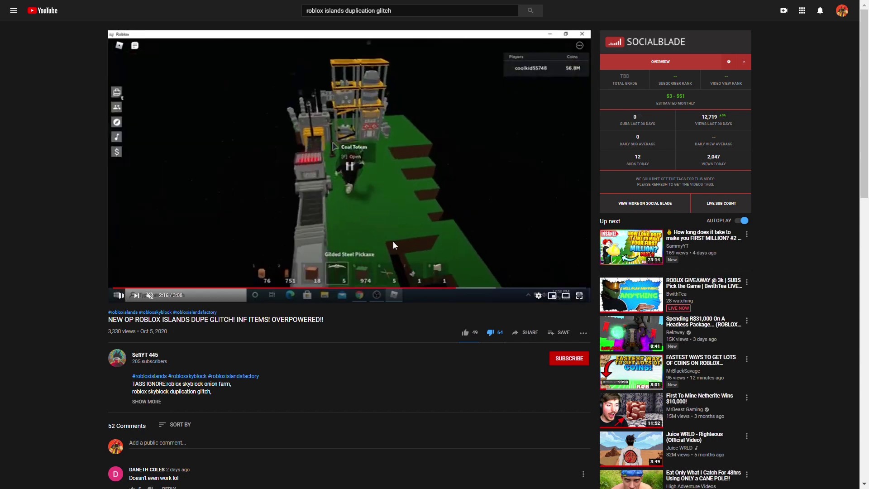
scroll(393, 241, "down", 2)
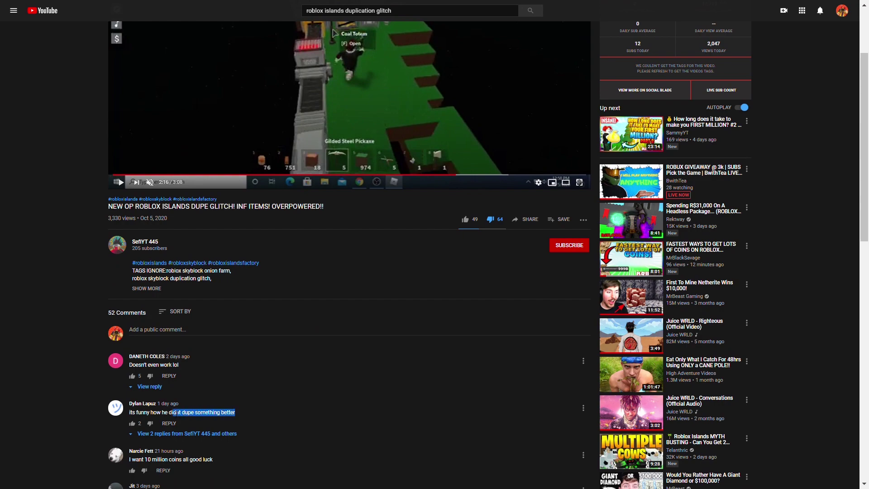
scroll(207, 449, "down", 1)
scroll(219, 421, "down", 1)
scroll(297, 424, "down", 1)
scroll(297, 423, "down", 1)
scroll(292, 421, "up", 3)
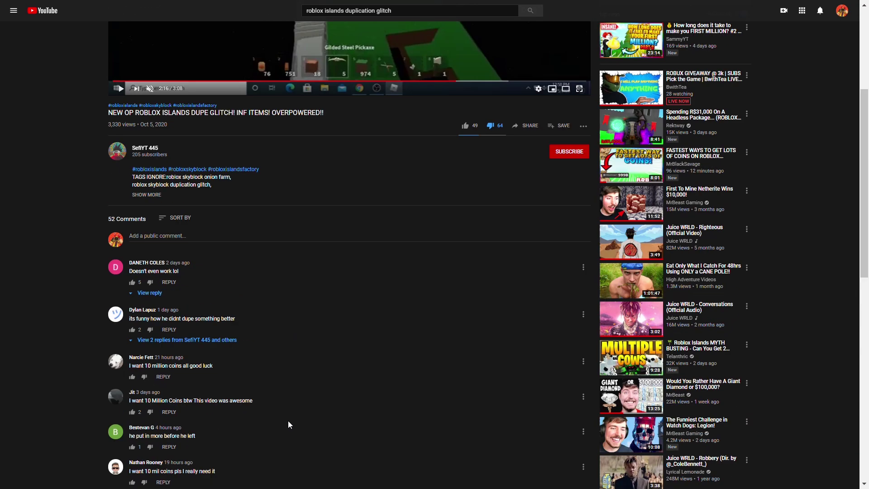
scroll(300, 344, "up", 2)
scroll(479, 212, "up", 1)
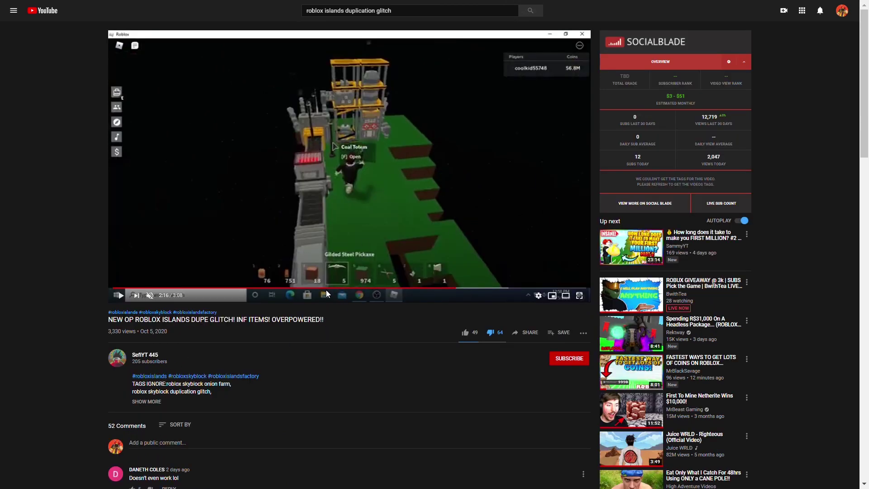
Step: Rewind the INF ITEMS video to the start, unmute it, and play it
left_click_drag(326, 288, 113, 288)
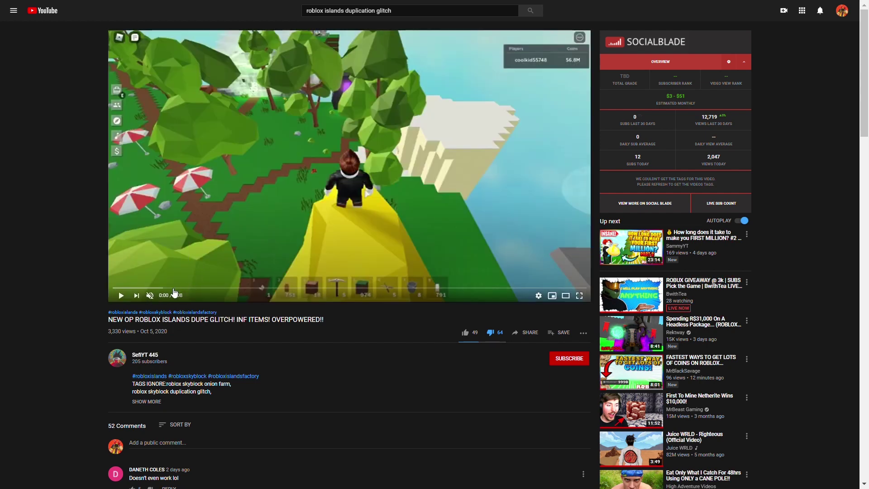
left_click(175, 294)
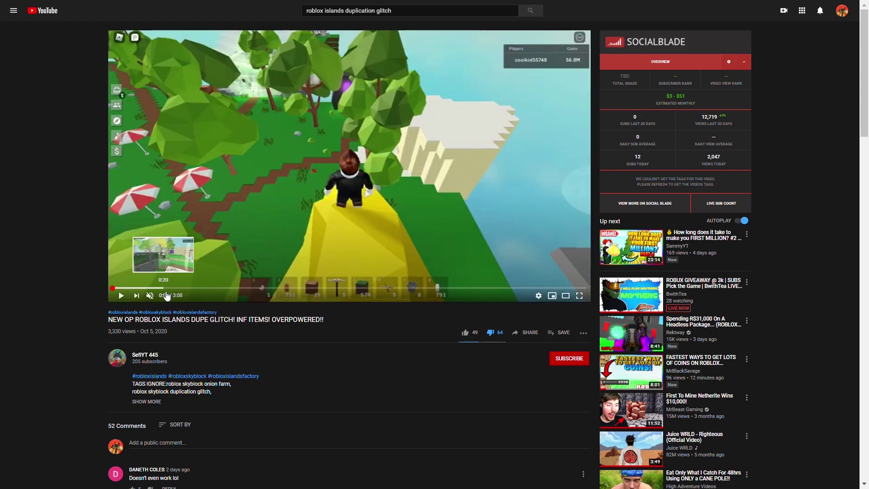
left_click(199, 215)
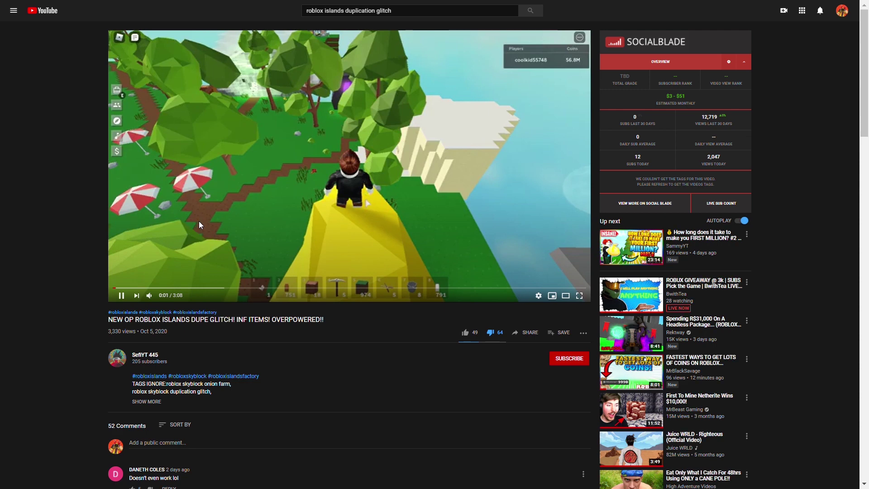
left_click(198, 221)
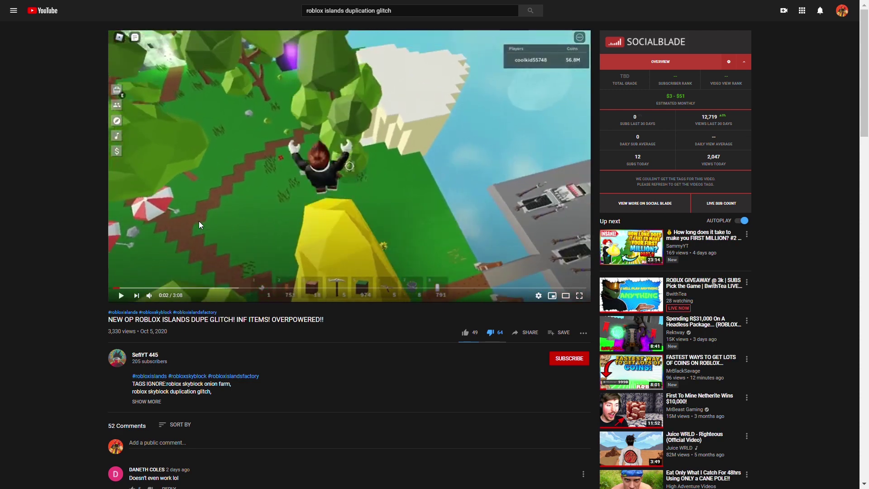
left_click(188, 213)
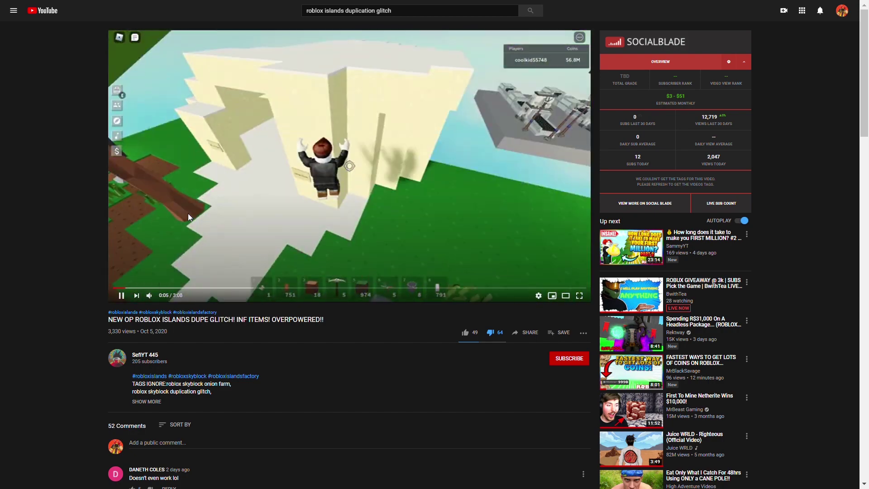
Step: Pause the video, select its title text, and return to the search results
left_click(188, 213)
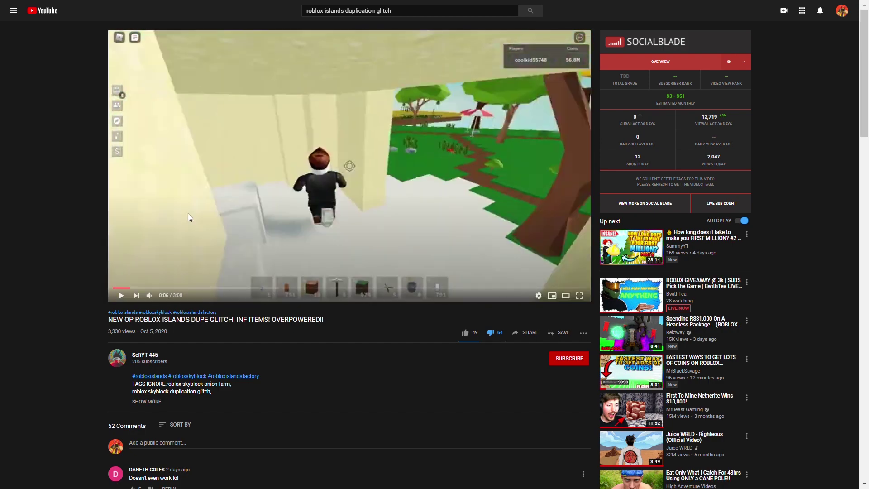
left_click(188, 213)
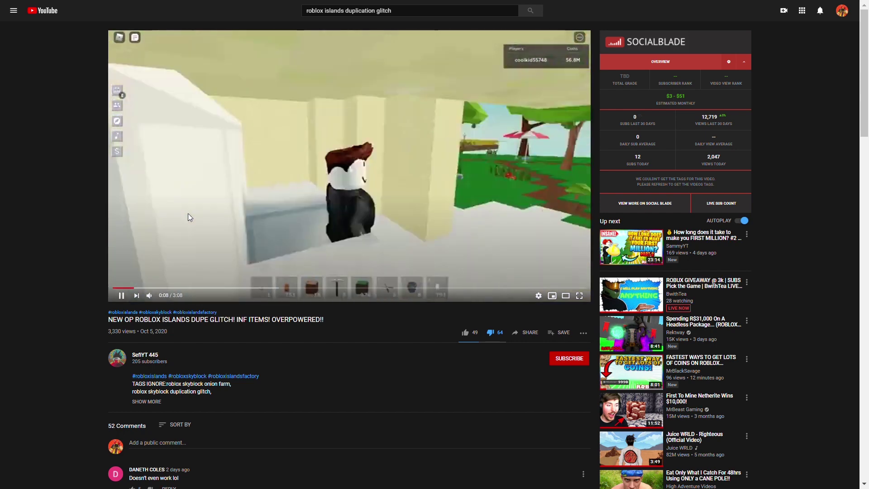
left_click(187, 213)
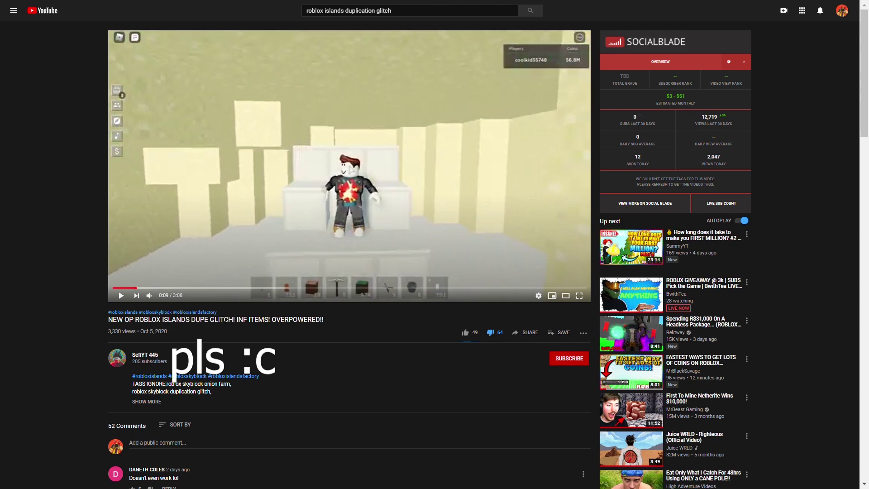
left_click_drag(235, 326, 96, 315)
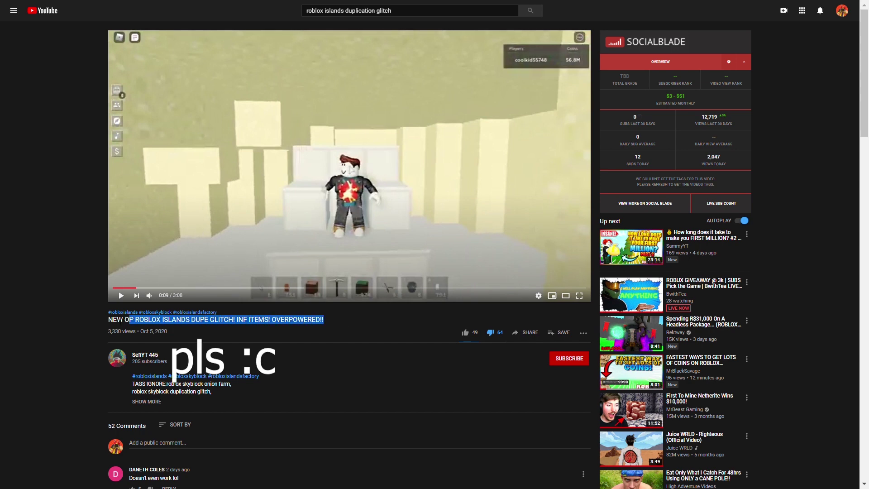
key("alt+Left")
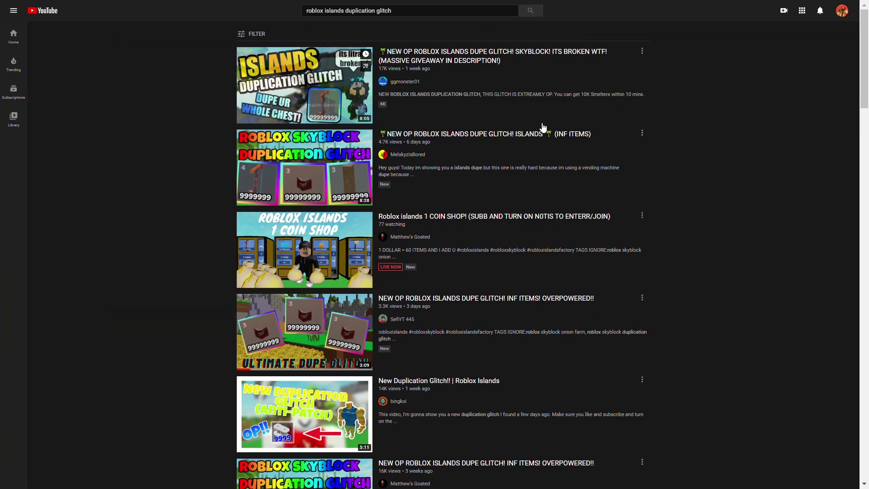
scroll(544, 127, "down", 2)
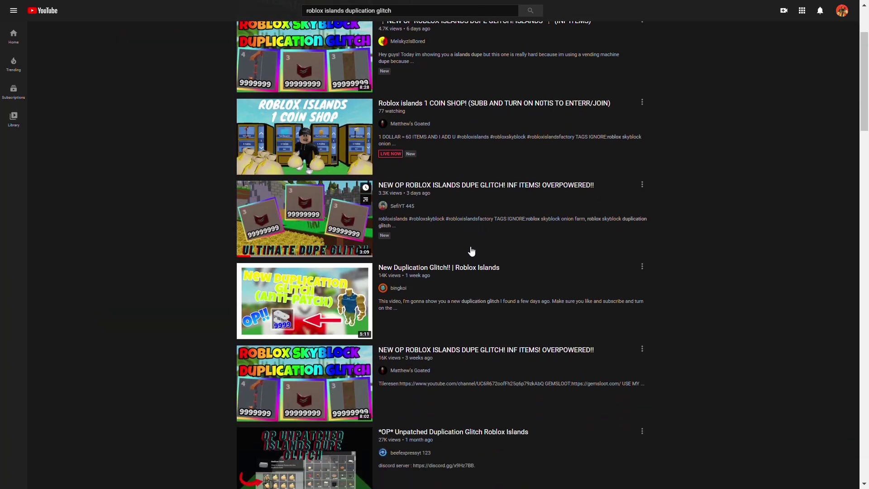
mouse_move(469, 388)
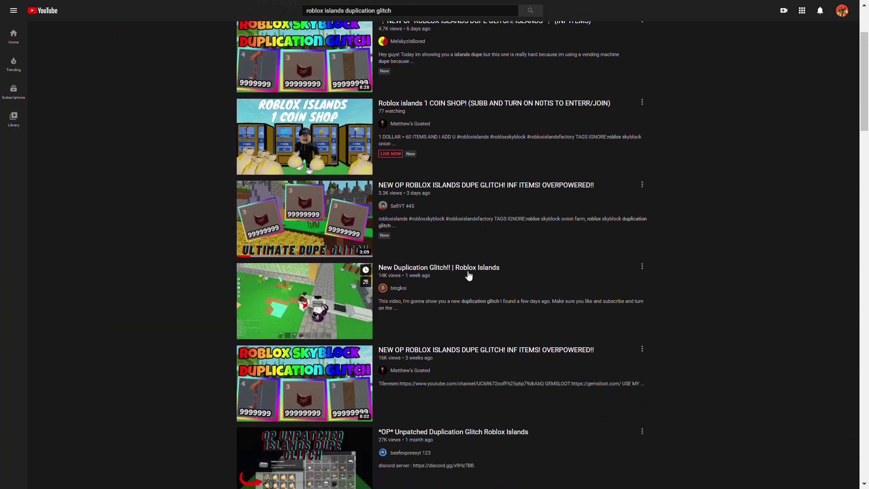
Step: Open 'New Duplication Glitch!! | Roblox Islands' and skip ahead a few seconds
left_click(468, 271)
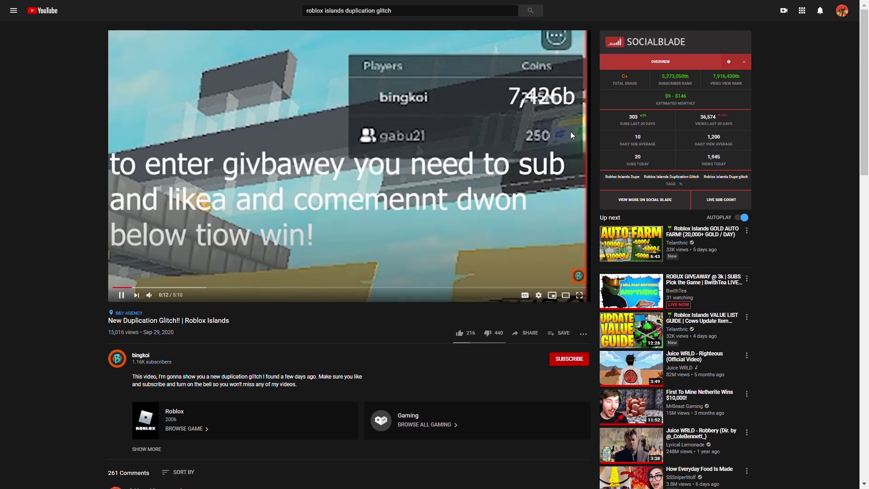
key("Right")
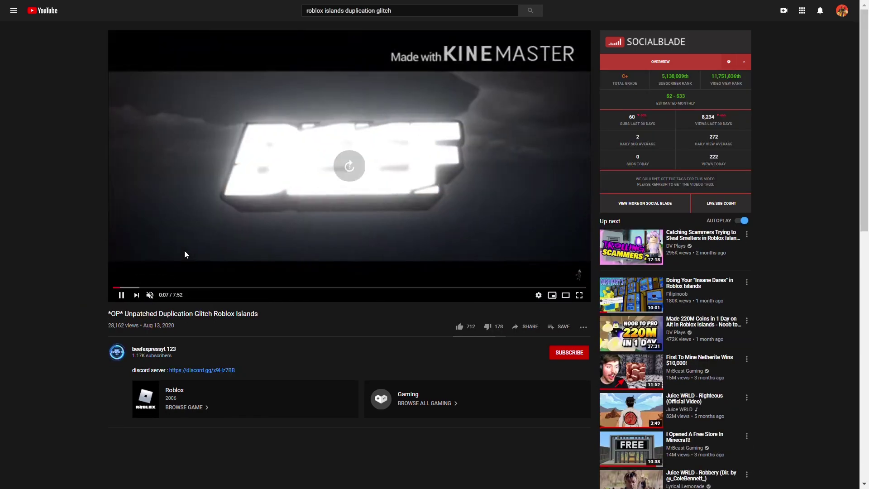
Step: Skip the *OP* Unpatched video ahead several times, pausing and resuming it
key("l")
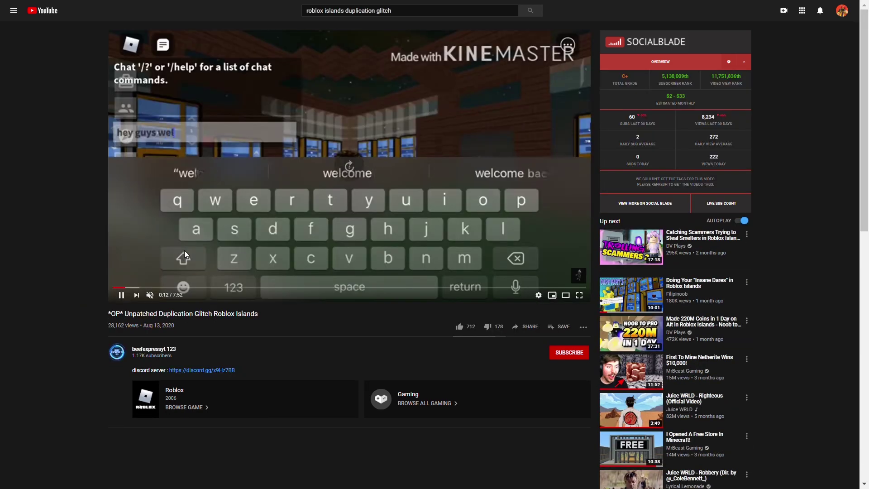
key("l")
key("l")
key("l")
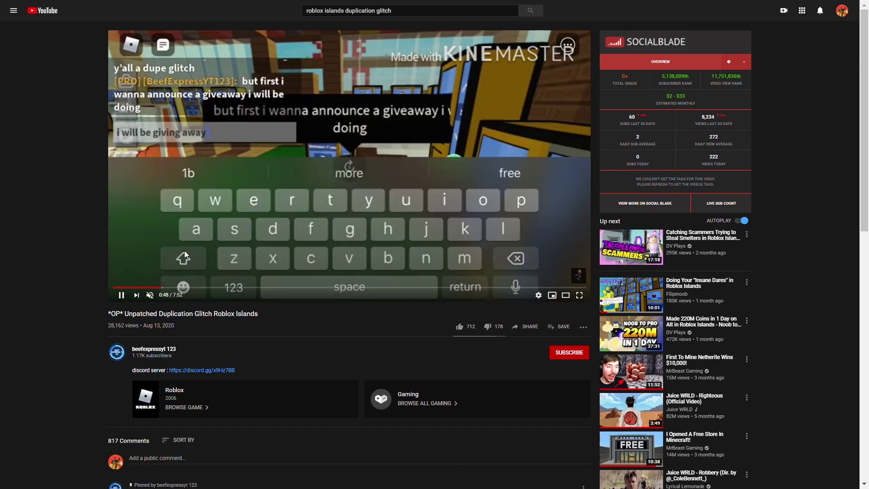
key("l")
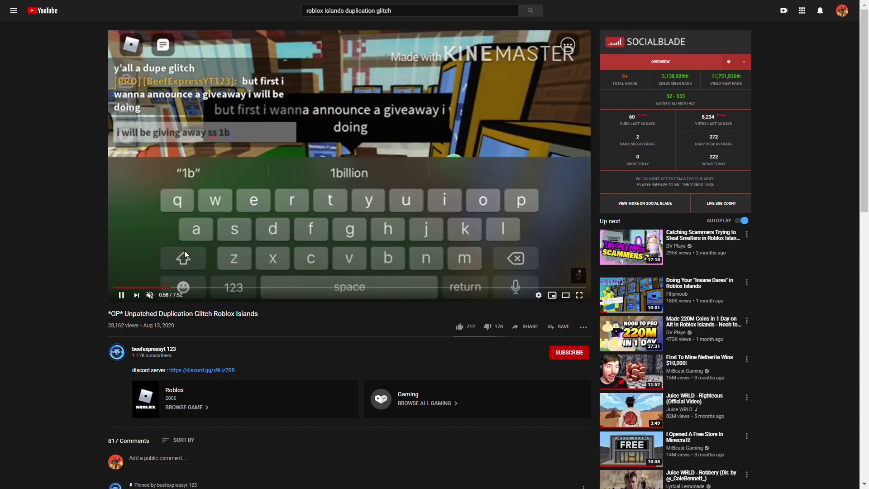
key("k")
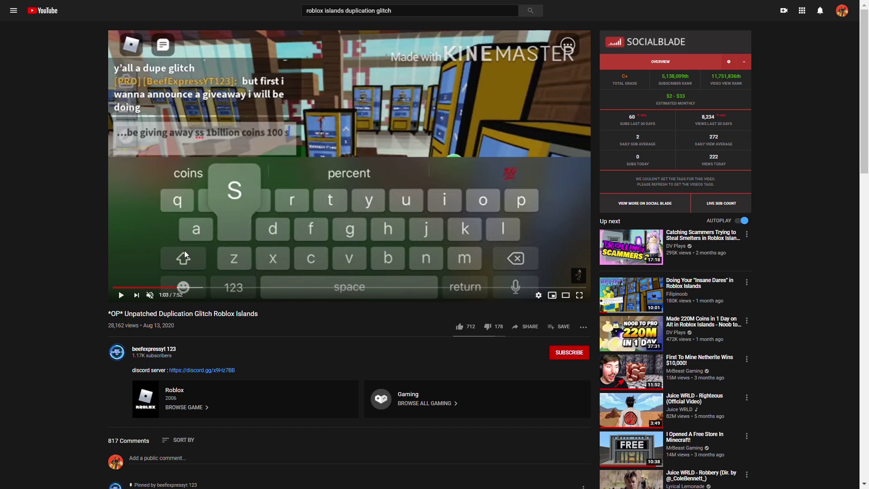
key("k")
Step: Skip further ahead to around 3:52, pause, and make the character jump
key("l")
key("l")
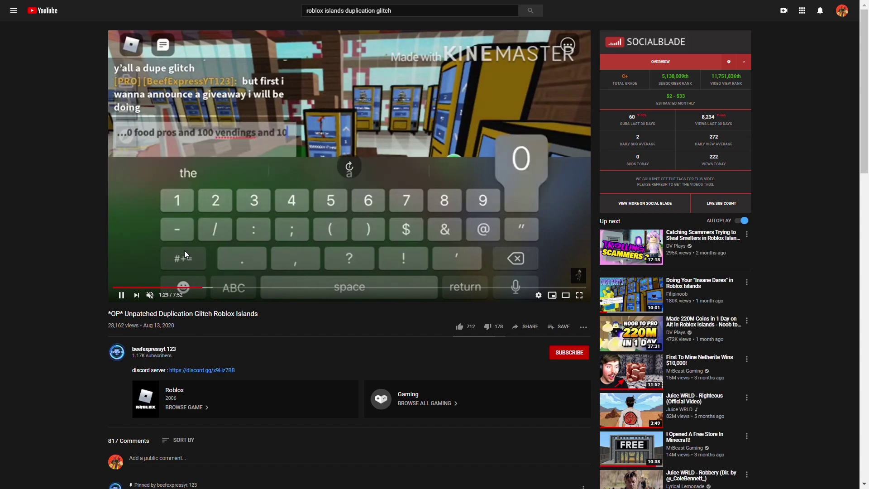
key("l")
key("l")
key("l")
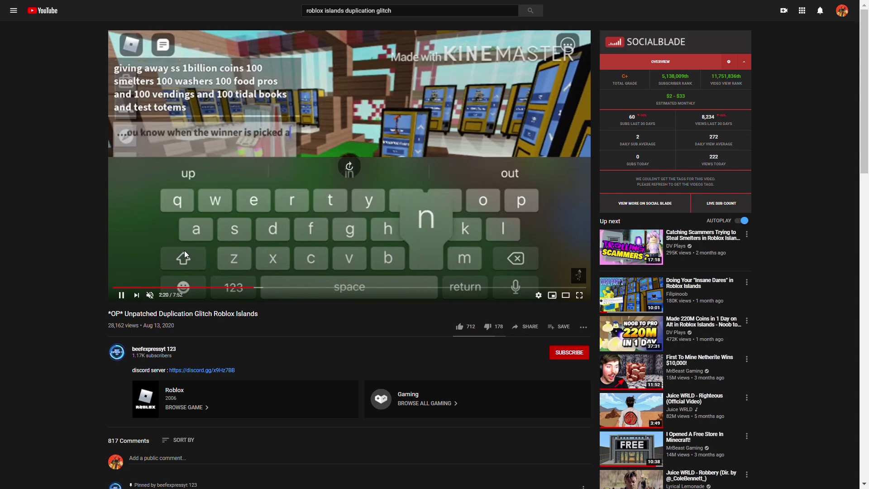
key("l")
key("l")
key("l")
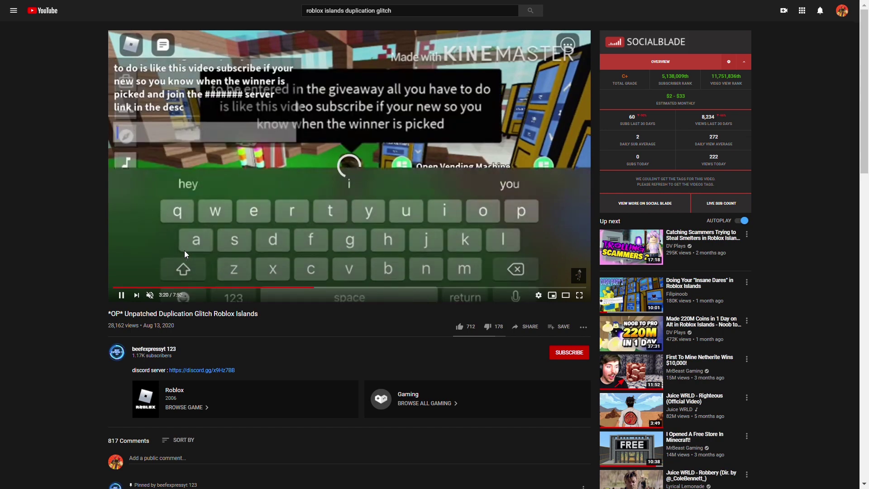
key("l")
key("l")
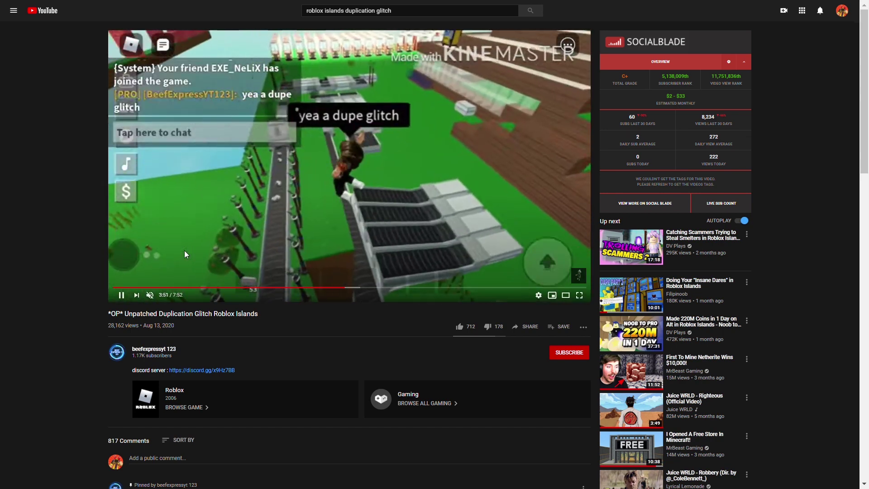
key("k")
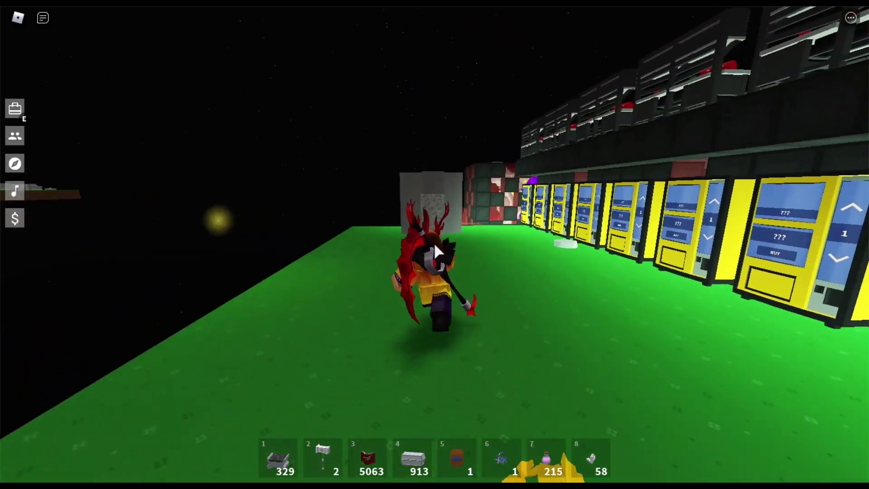
key("space")
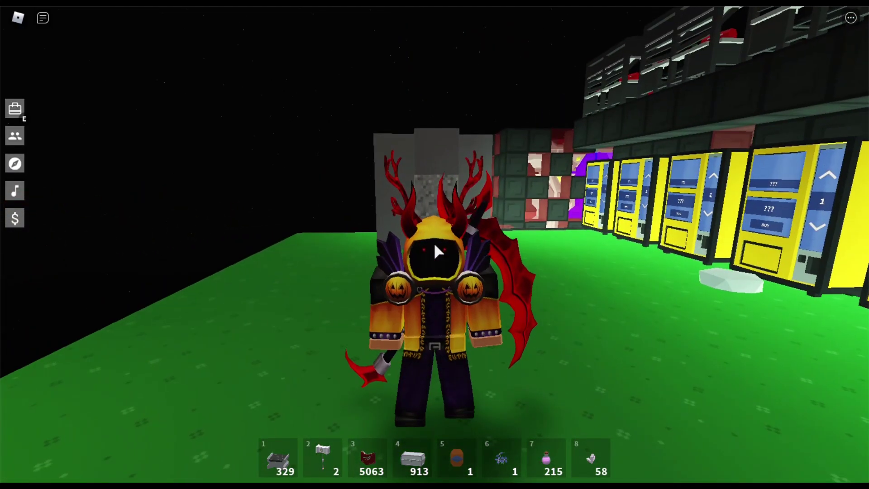
scroll(434, 242, "up", 2)
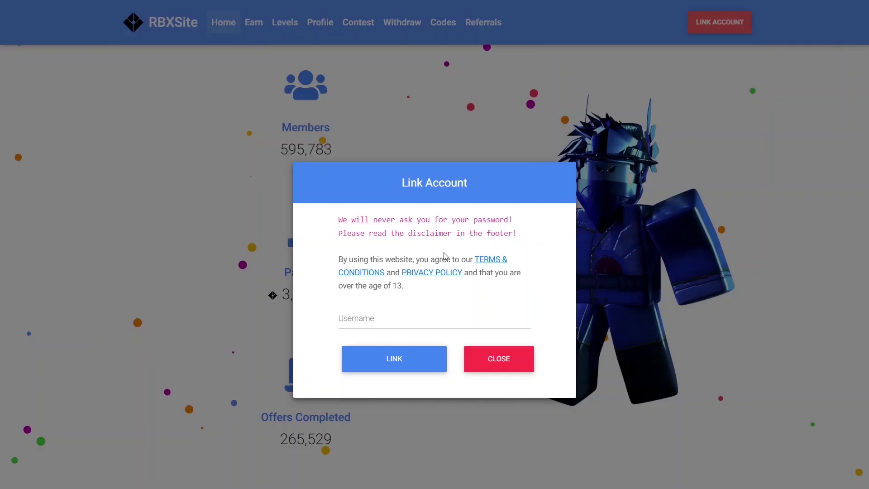
Step: Link the autofilled Roblox username on RBXSite and acknowledge the success popup
left_click(371, 329)
type("mrblac")
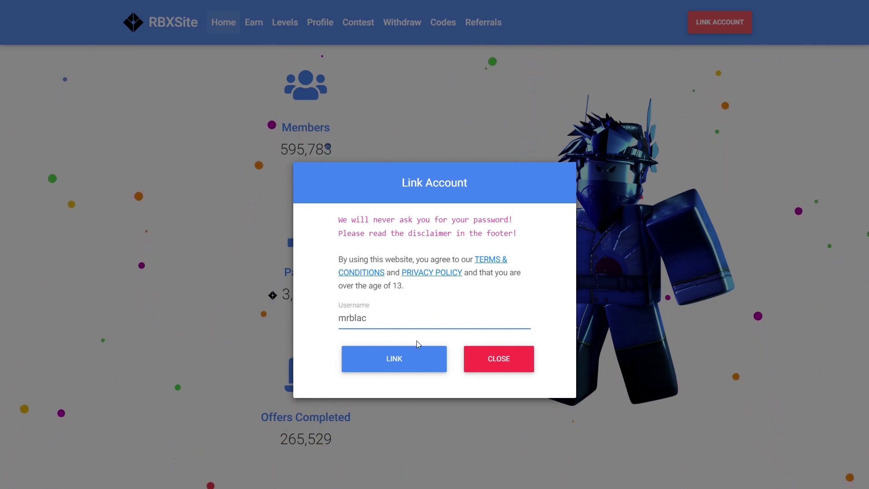
left_click(416, 340)
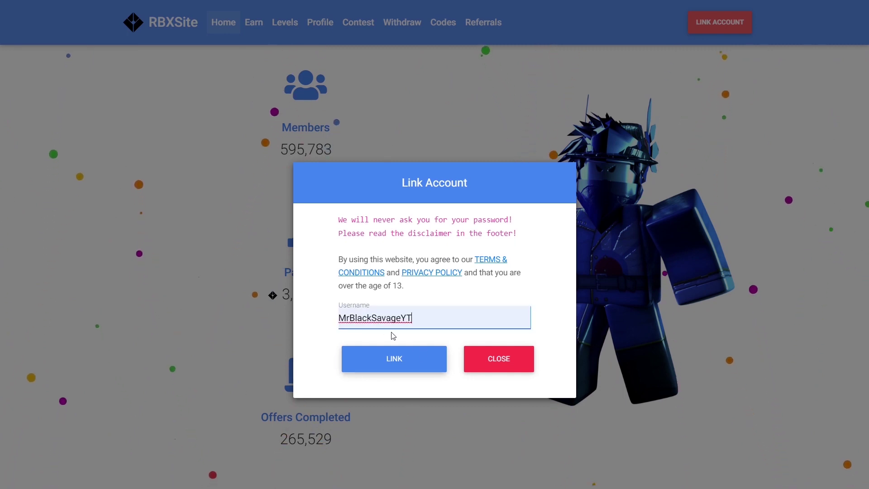
left_click(394, 358)
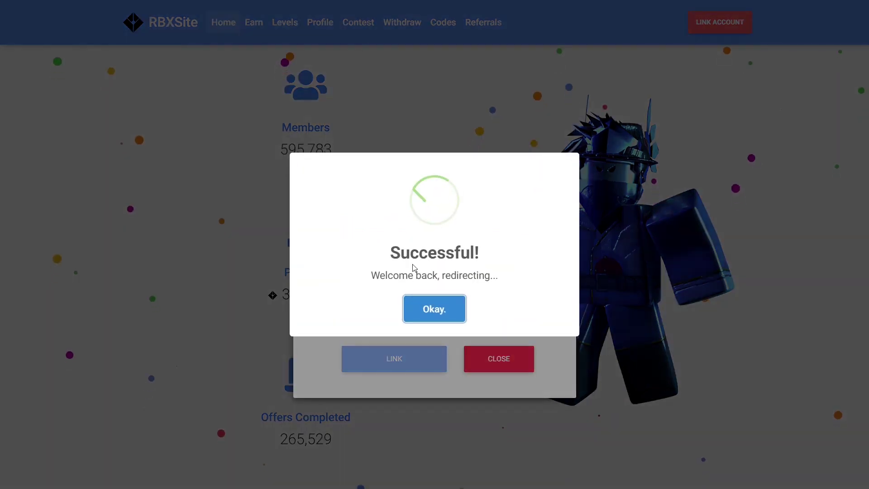
left_click(428, 308)
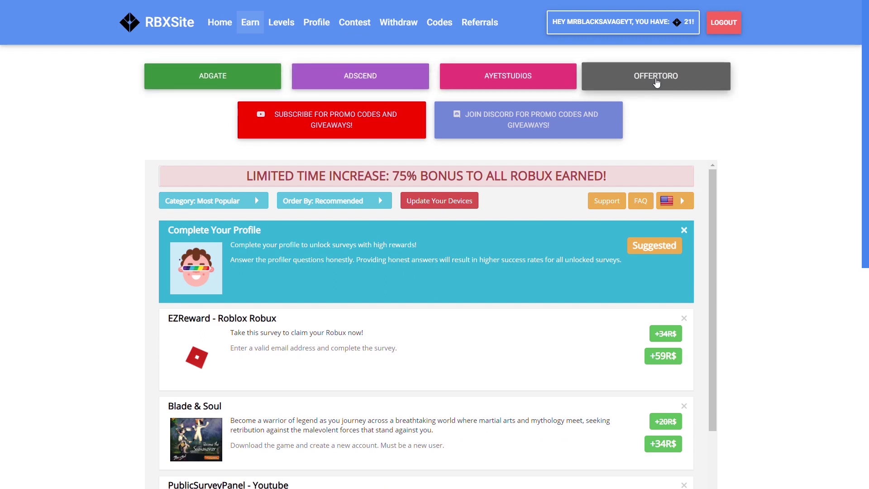
scroll(307, 273, "down", 1)
scroll(307, 273, "down", 5)
scroll(305, 177, "down", 5)
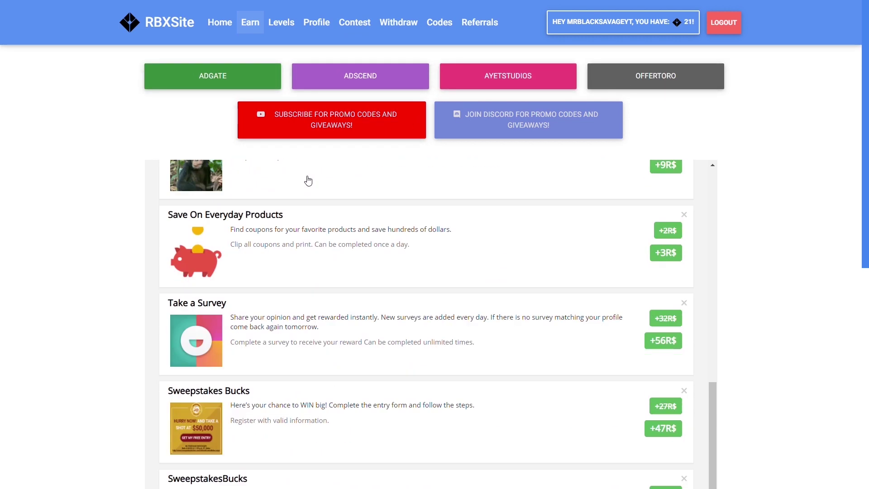
scroll(303, 164, "down", 3)
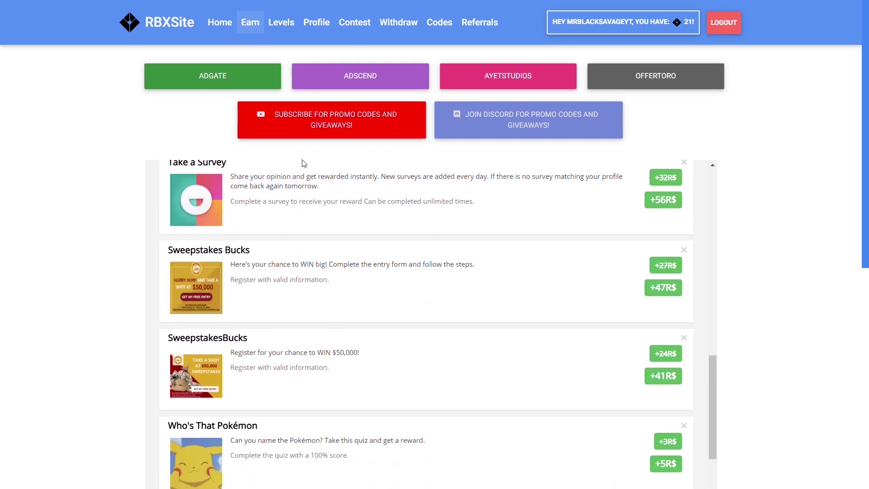
Step: Open the Withdraw page showing the 21-point balance
left_click(398, 23)
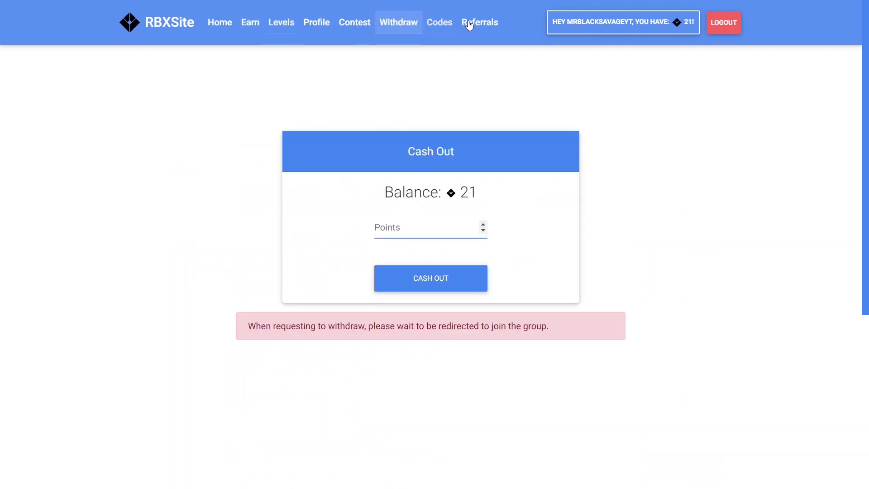
Step: Open the Levels page to browse the level rewards
left_click(274, 23)
scroll(449, 218, "down", 3)
scroll(353, 221, "down", 3)
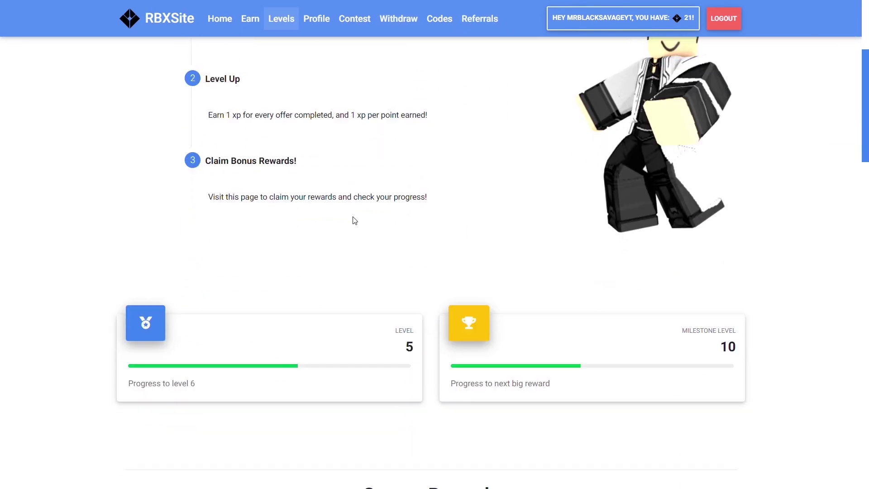
scroll(353, 220, "down", 5)
scroll(366, 230, "down", 5)
scroll(371, 234, "down", 5)
scroll(371, 234, "up", 2)
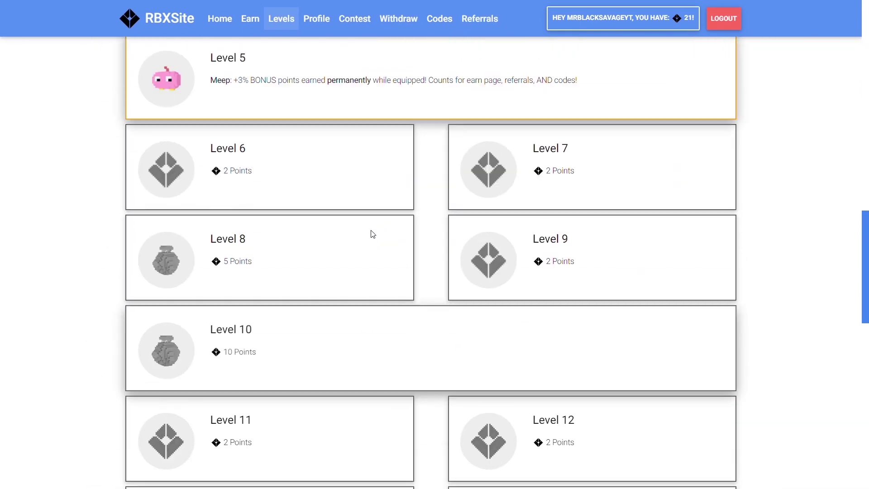
scroll(371, 234, "up", 2)
scroll(306, 262, "down", 5)
scroll(308, 262, "down", 8)
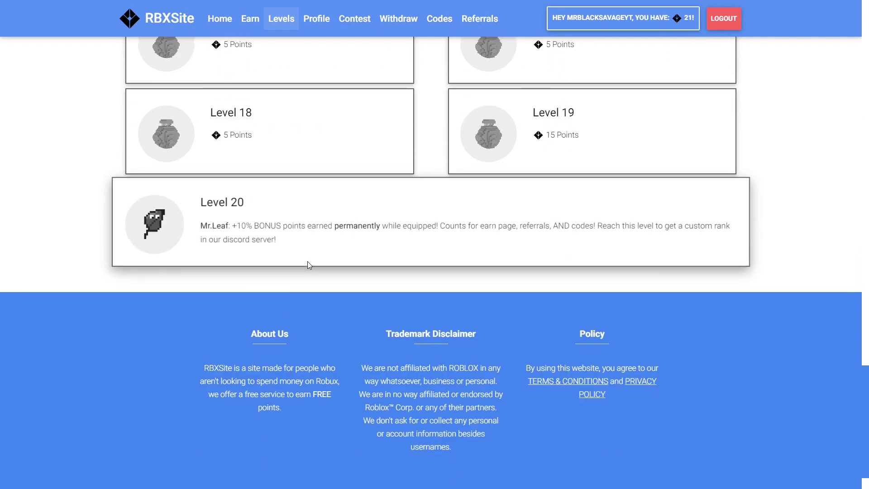
scroll(308, 262, "up", 8)
scroll(298, 170, "up", 2)
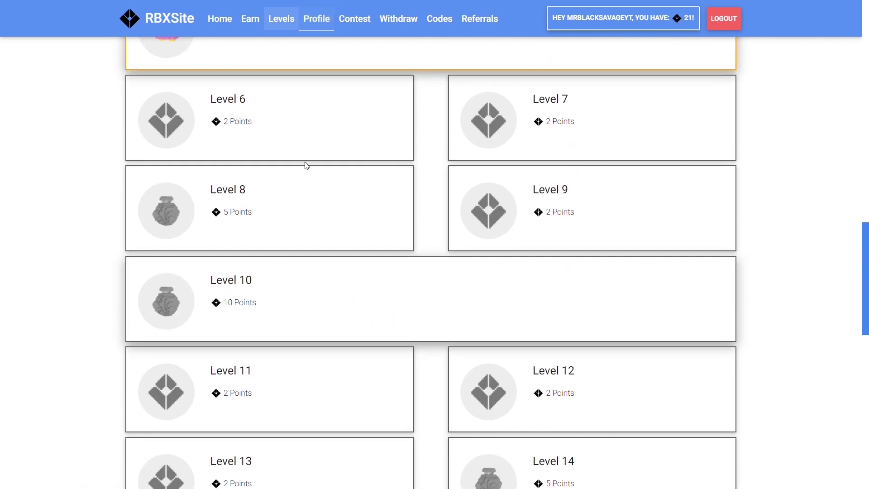
scroll(345, 218, "down", 5)
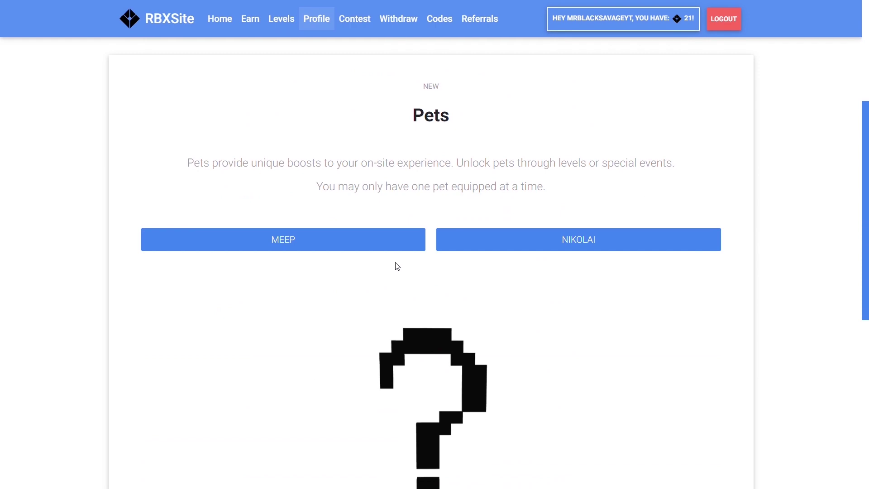
scroll(395, 262, "down", 5)
scroll(395, 262, "up", 4)
scroll(351, 227, "up", 5)
scroll(352, 228, "up", 2)
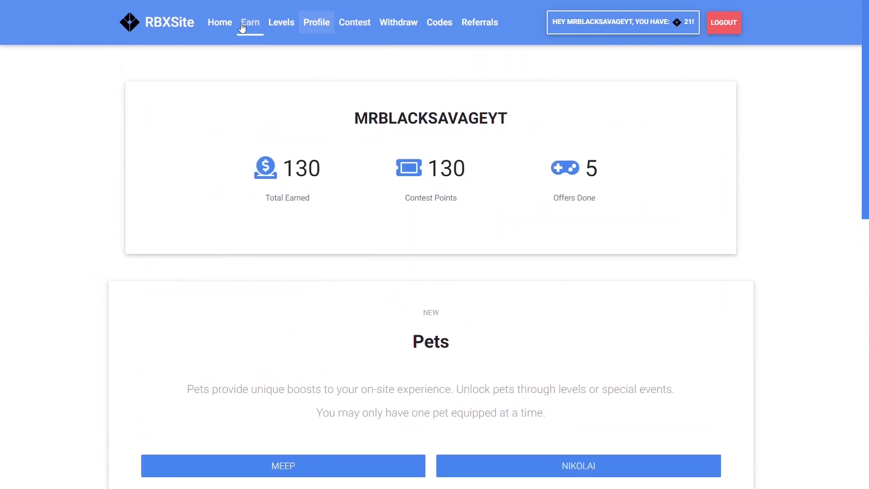
Step: Go to the RBXSite home page to view its statistics
left_click(219, 22)
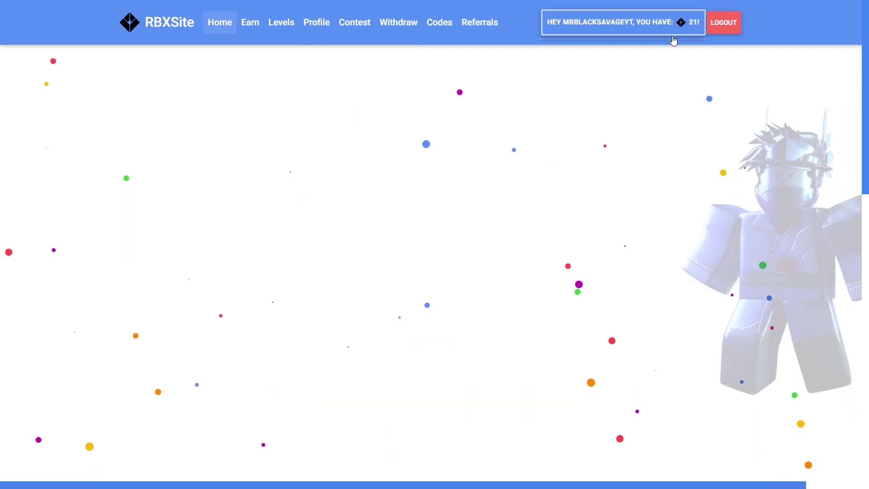
scroll(495, 200, "down", 5)
scroll(496, 200, "down", 5)
scroll(495, 200, "down", 3)
scroll(494, 200, "up", 5)
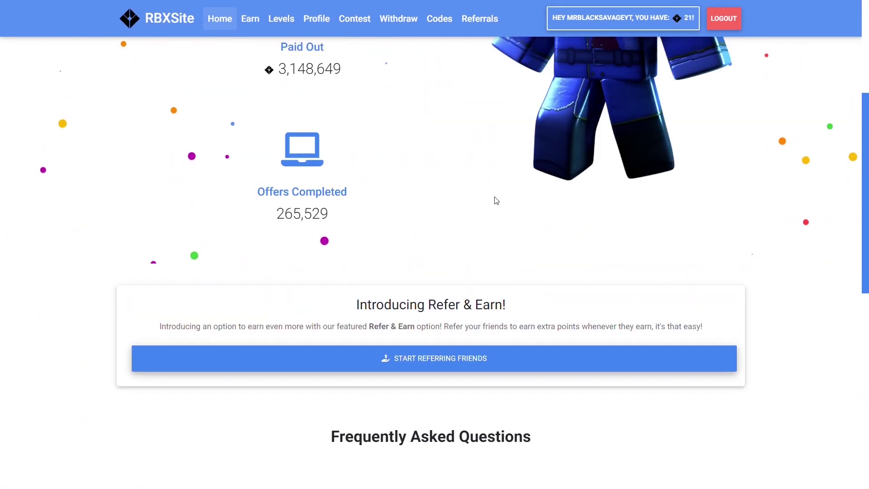
scroll(494, 200, "up", 4)
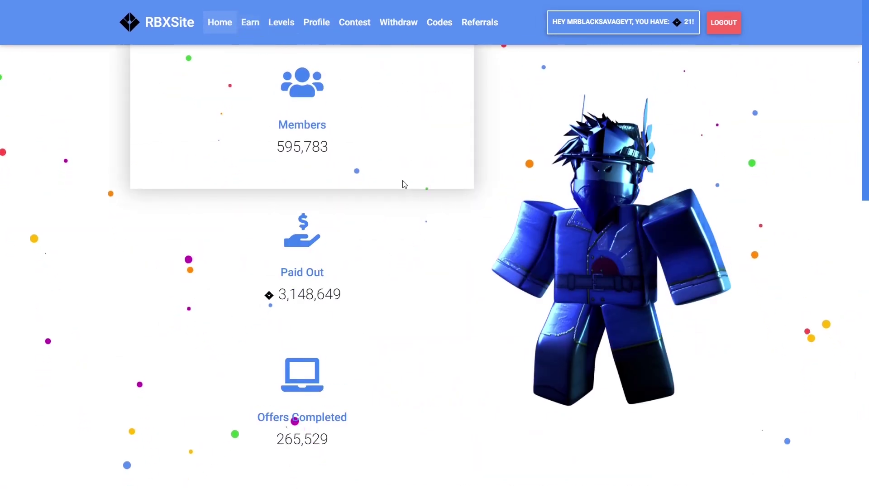
scroll(403, 184, "down", 5)
scroll(403, 189, "down", 3)
scroll(403, 191, "up", 5)
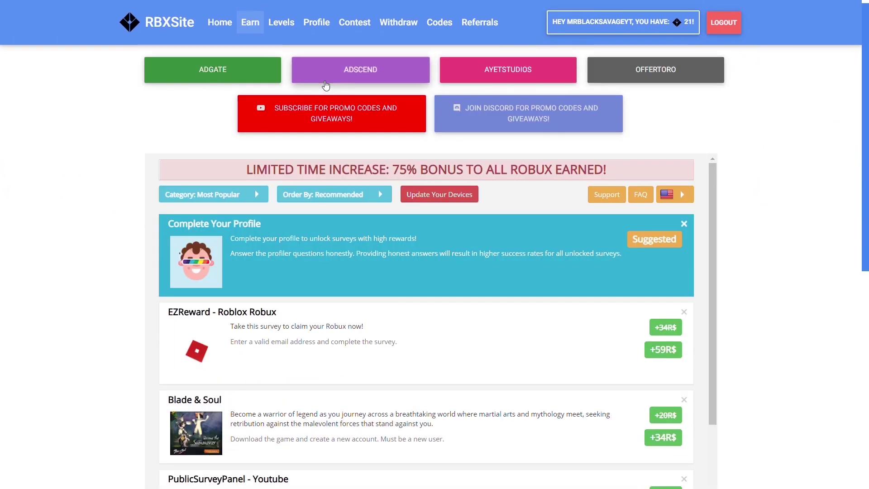
scroll(484, 248, "down", 4)
scroll(484, 248, "down", 4)
scroll(483, 247, "down", 4)
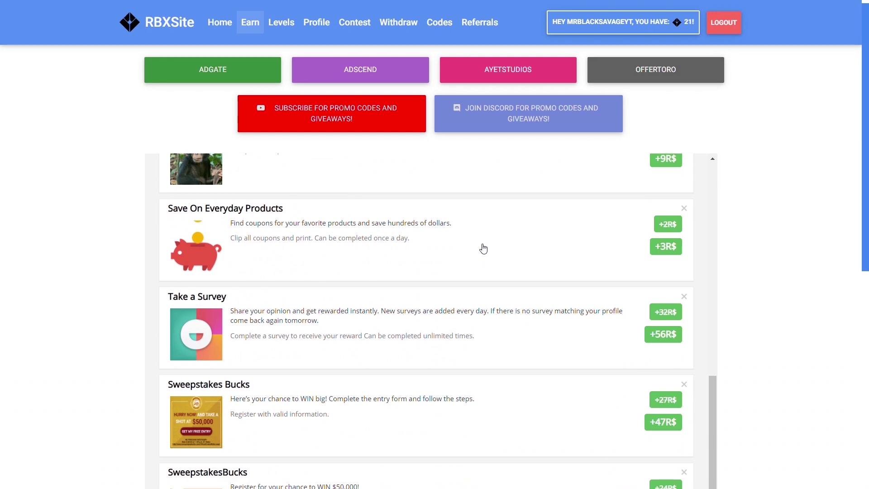
scroll(483, 248, "down", 4)
scroll(484, 247, "down", 2)
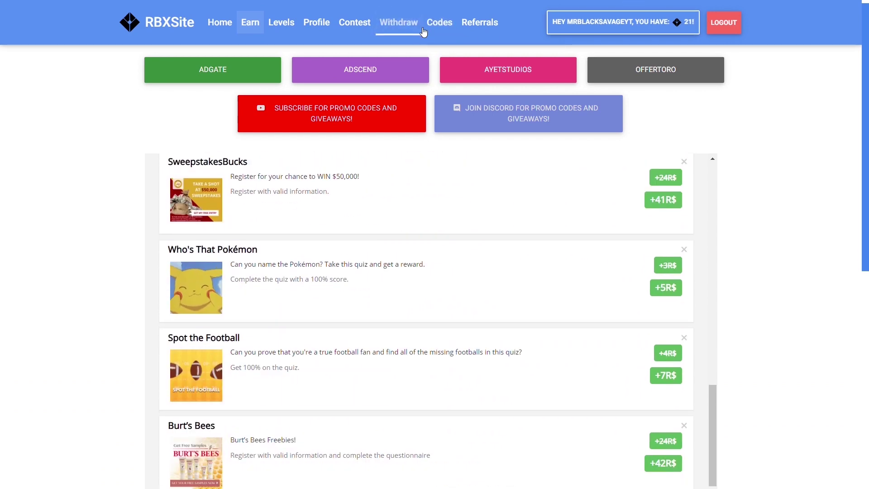
Step: Cash out 21 points from the Withdraw page and dismiss the follow-up notice
left_click(398, 23)
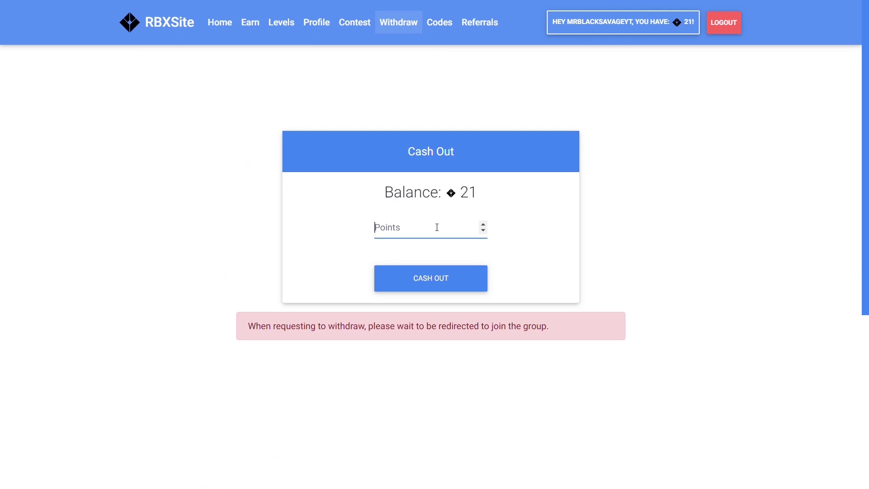
left_click(442, 283)
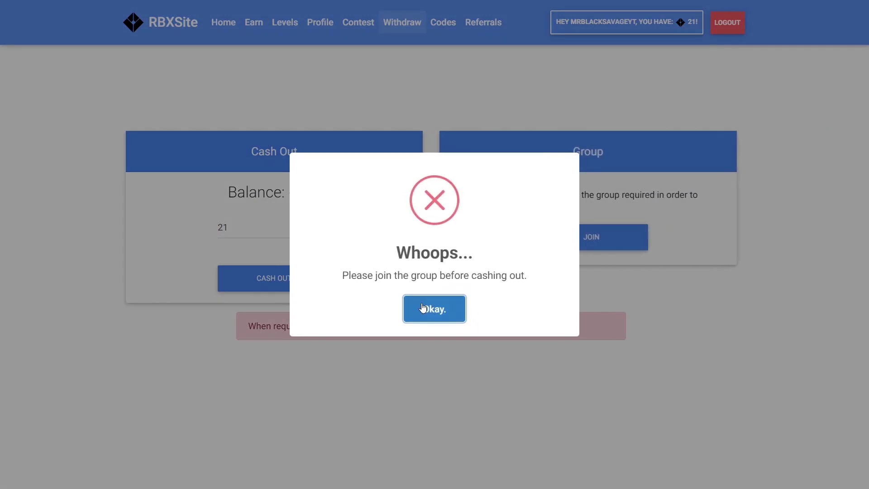
left_click(431, 309)
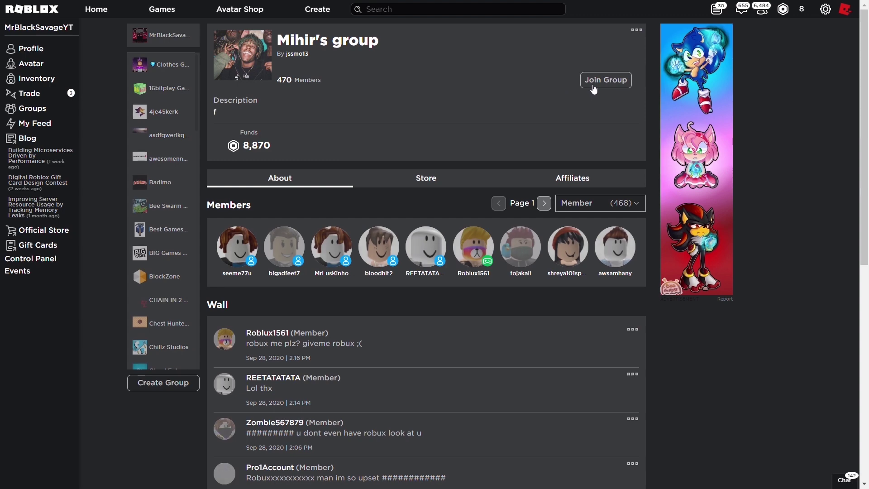
Step: Join Mihir's Roblox group, reload its page, and check the Trades page for the 21 Robux payout
left_click(593, 80)
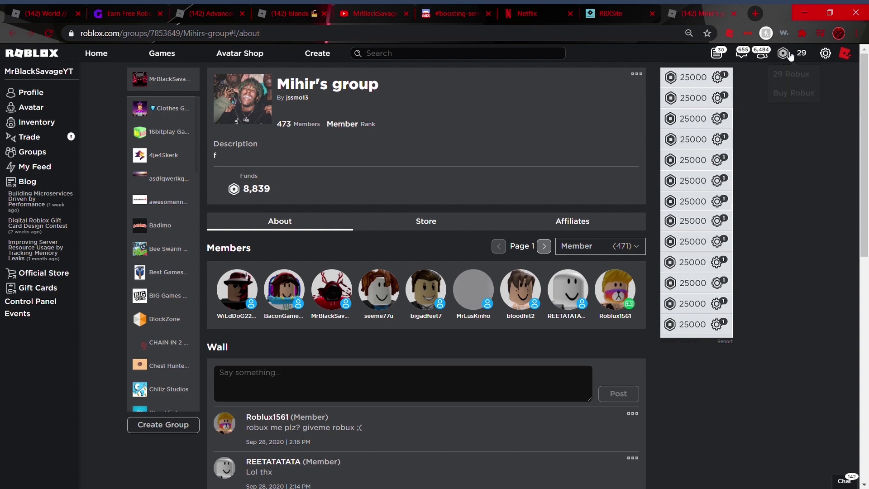
left_click(50, 32)
left_click(51, 33)
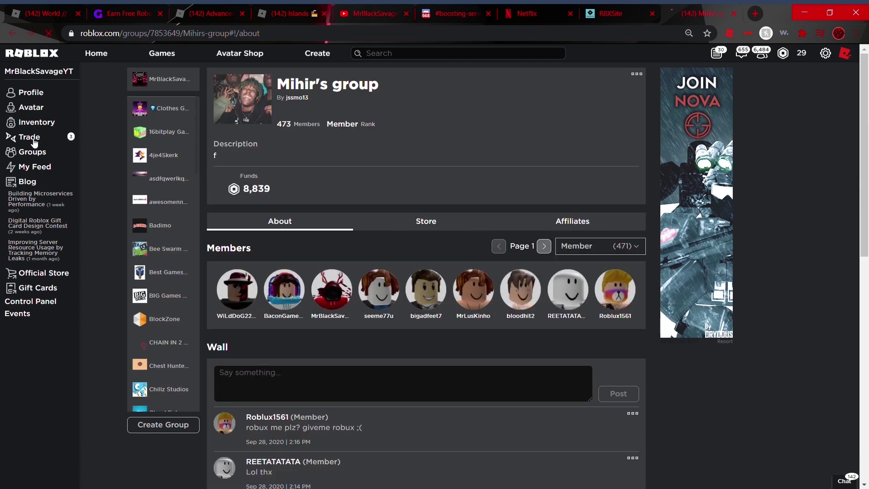
left_click(30, 136)
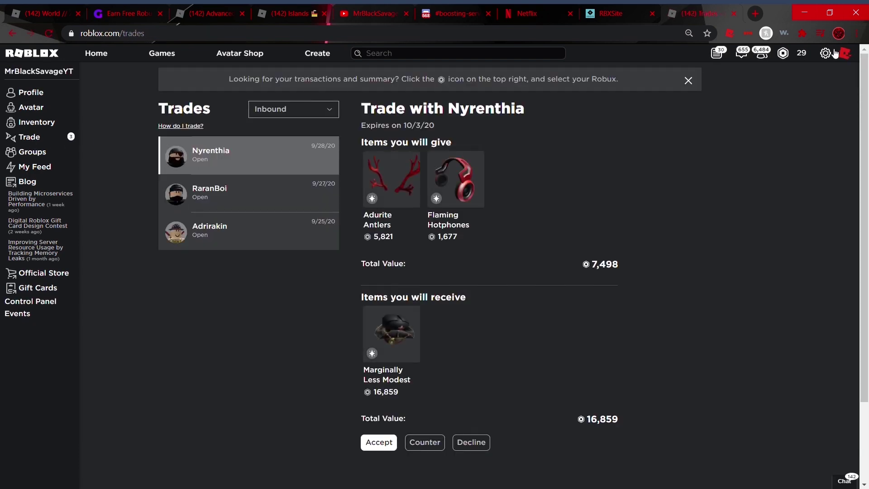